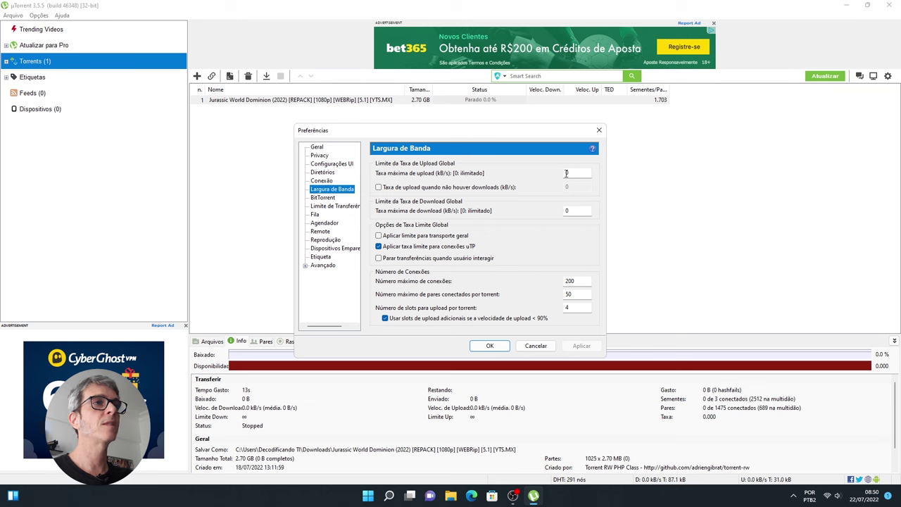
Set maximum connections to 800, maximum connected peers per torrent to 200 and upload slots per torrent to 8 in the bandwidth preferences, and apply them
click(569, 211)
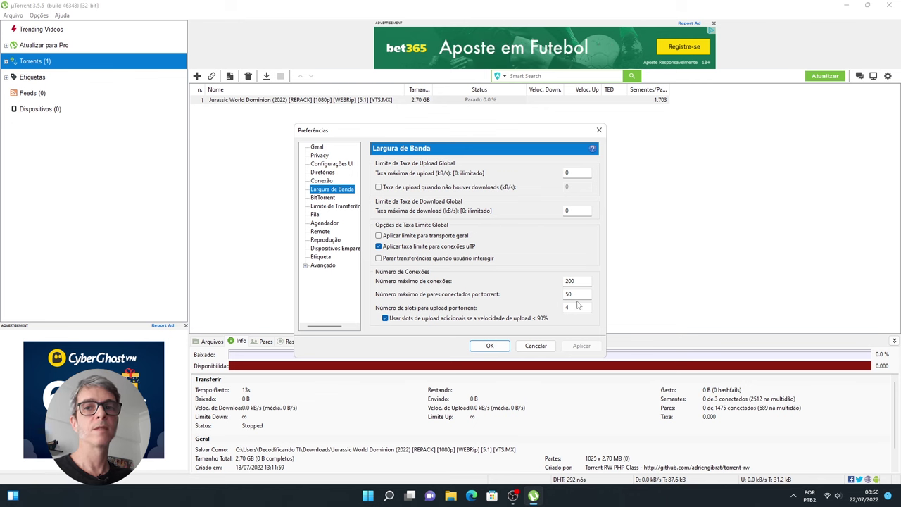
double_click(566, 281)
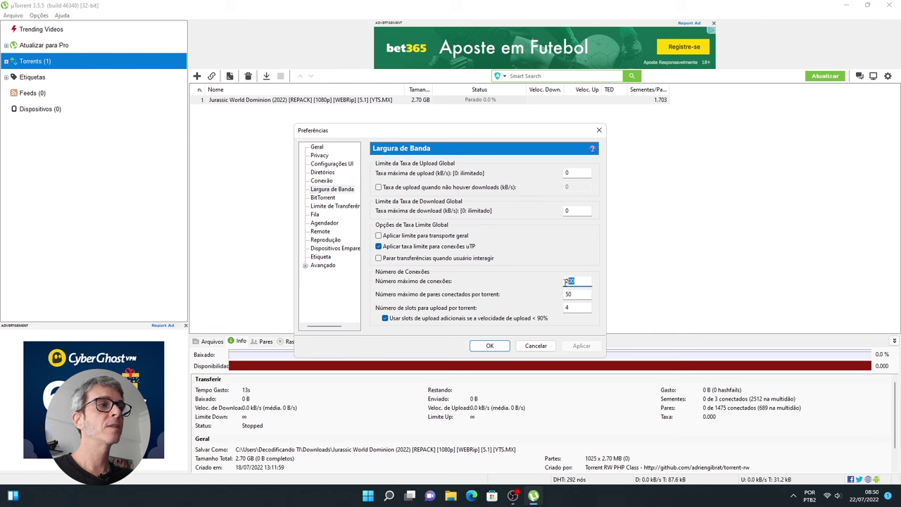
text(800)
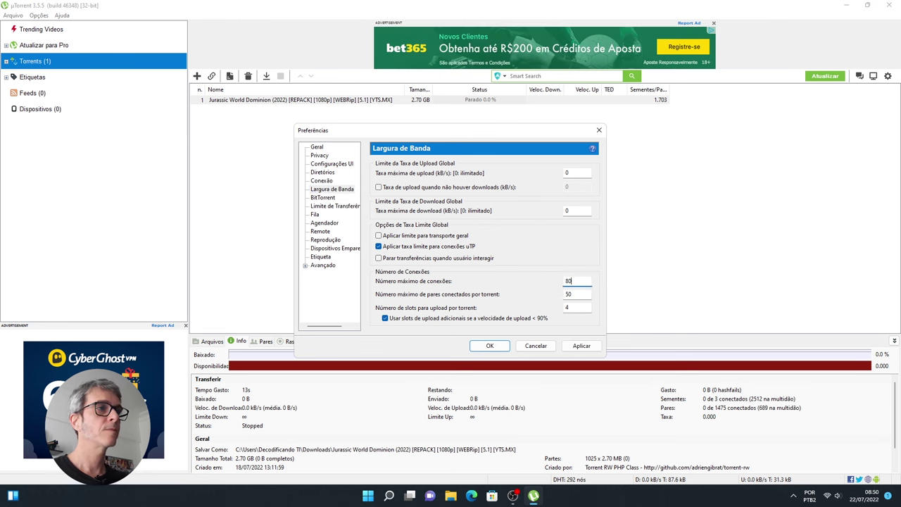
double_click(569, 294)
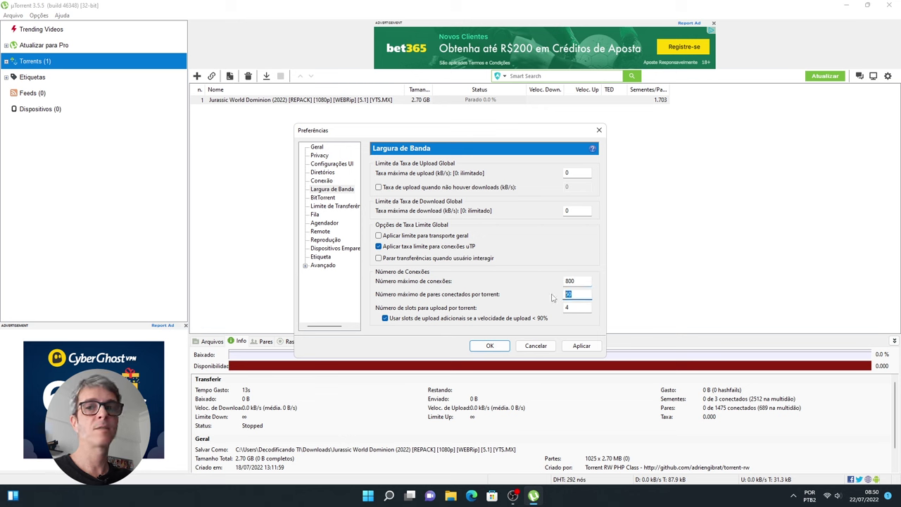
text(200)
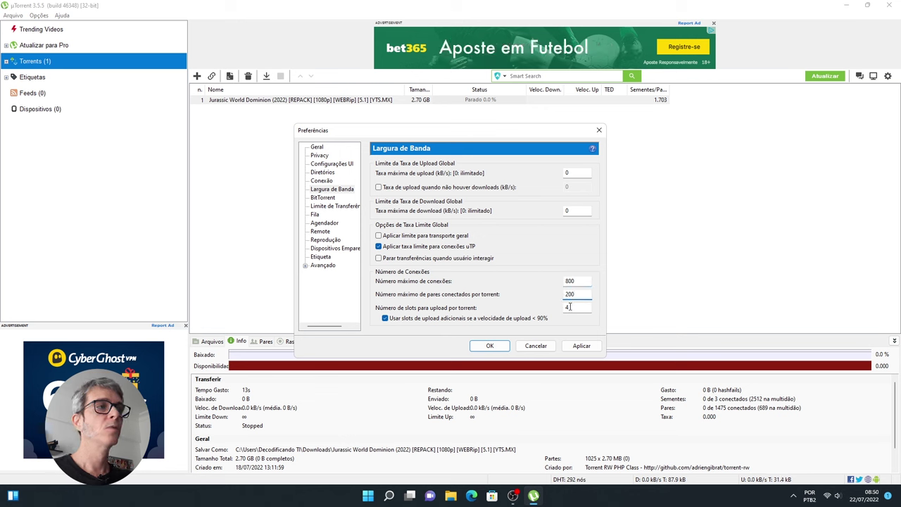
double_click(568, 308)
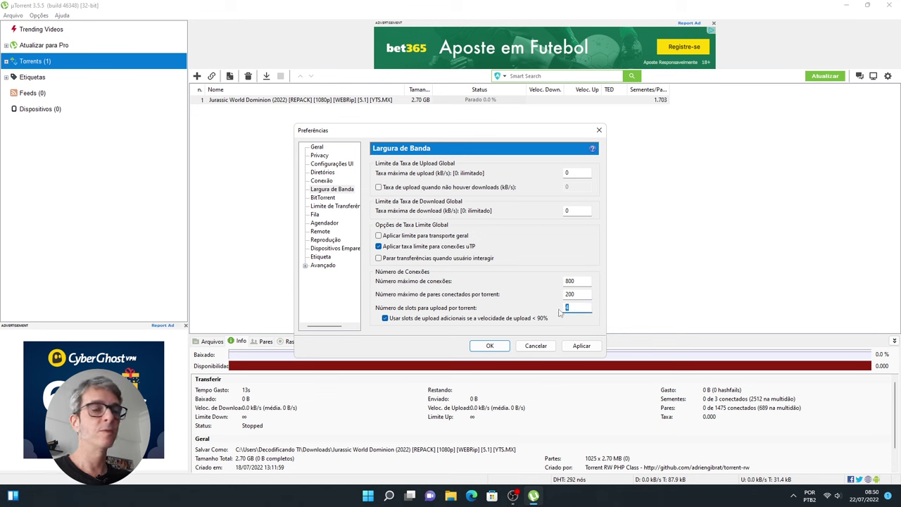
text(8)
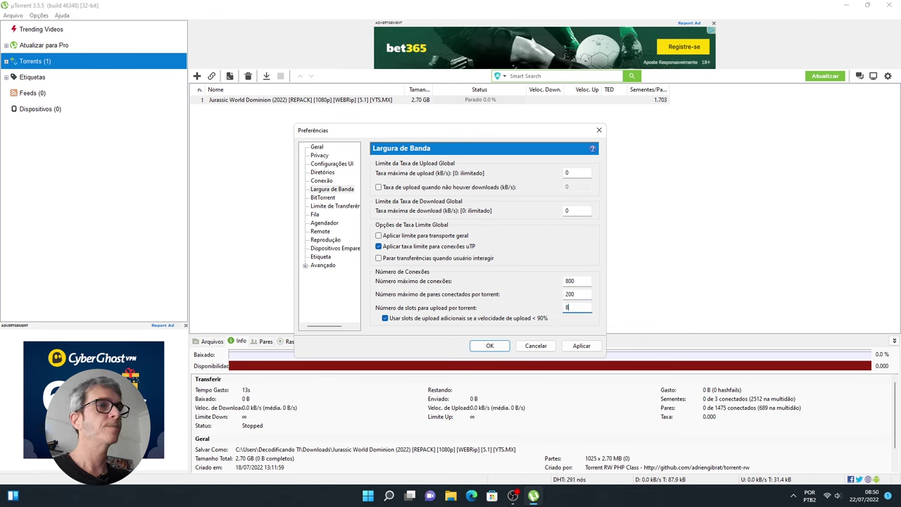
click(578, 282)
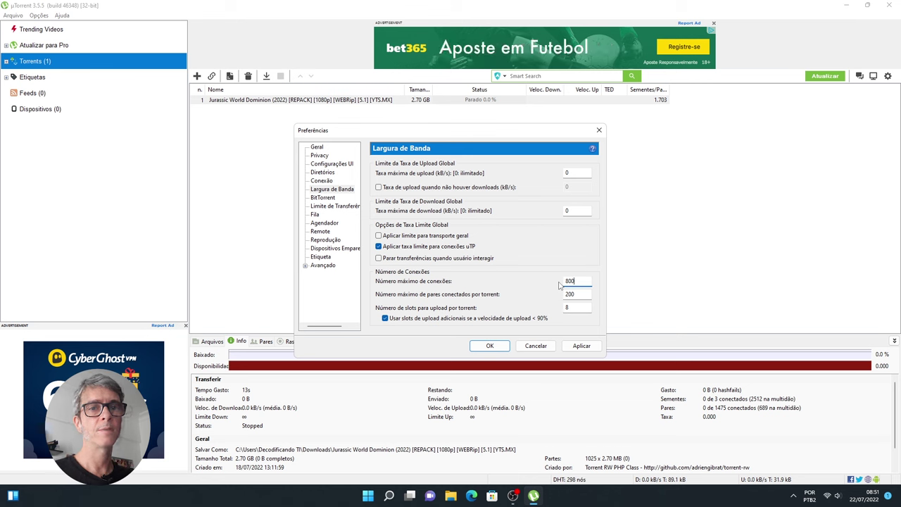
click(580, 347)
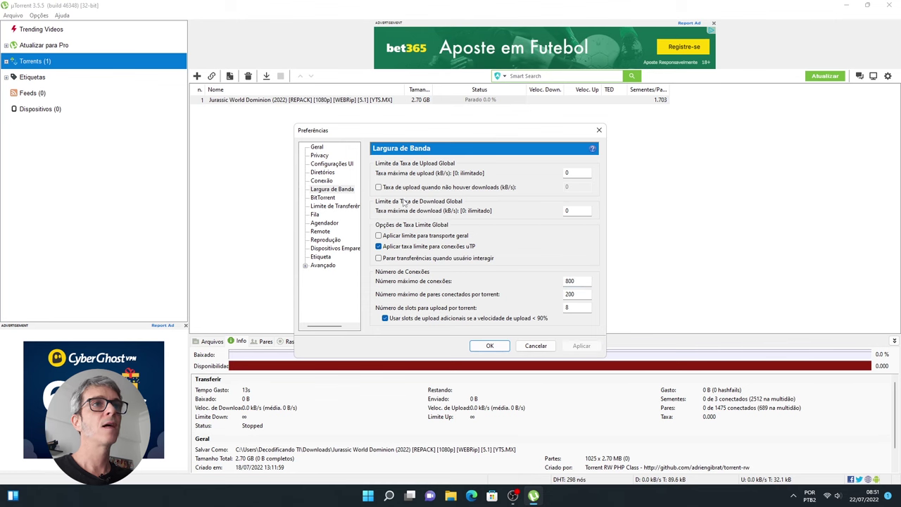
Set the outgoing protocol encryption to Forçado in the BitTorrent preferences and apply the change
click(320, 197)
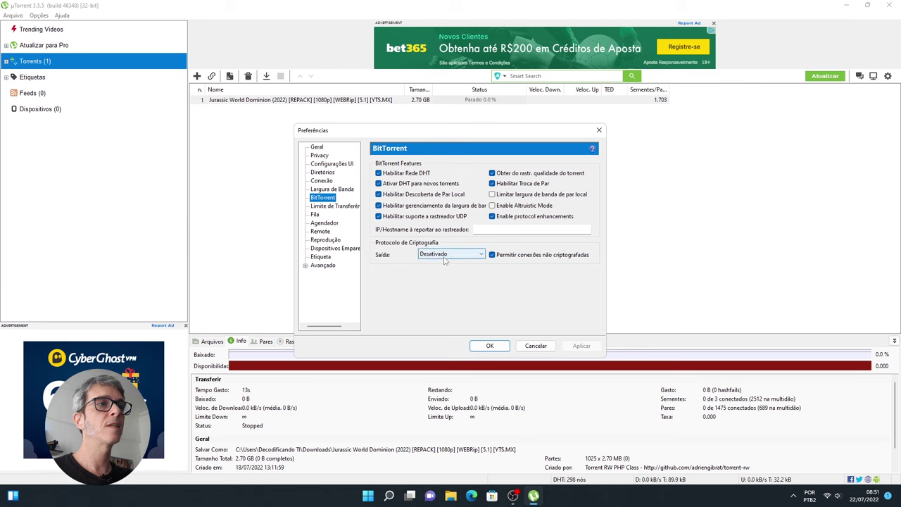
click(480, 257)
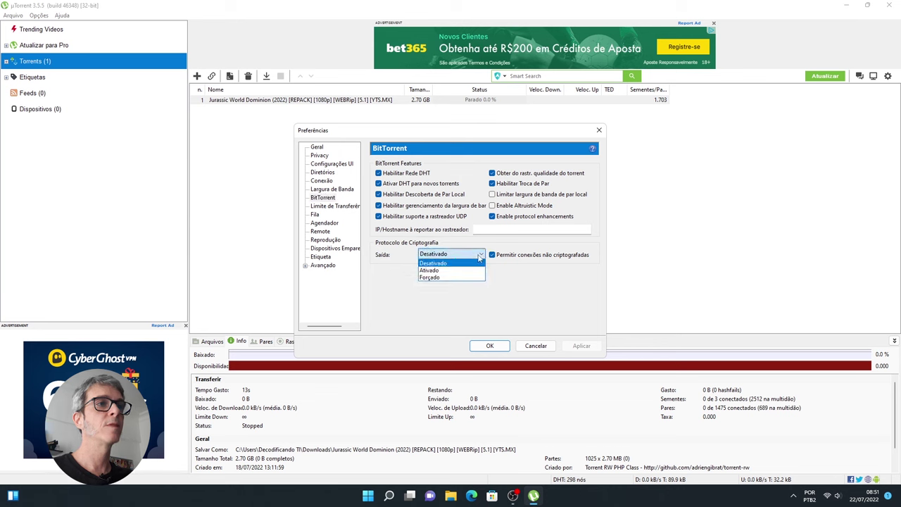
click(431, 277)
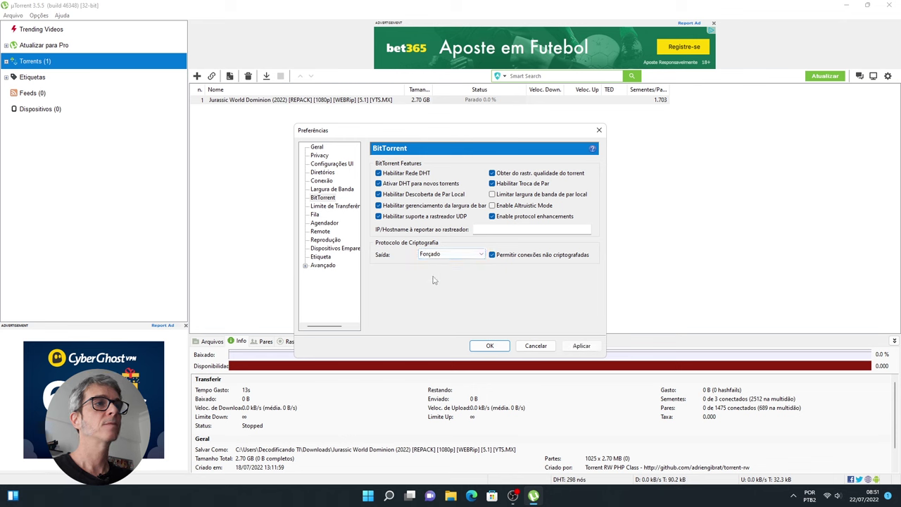
click(576, 345)
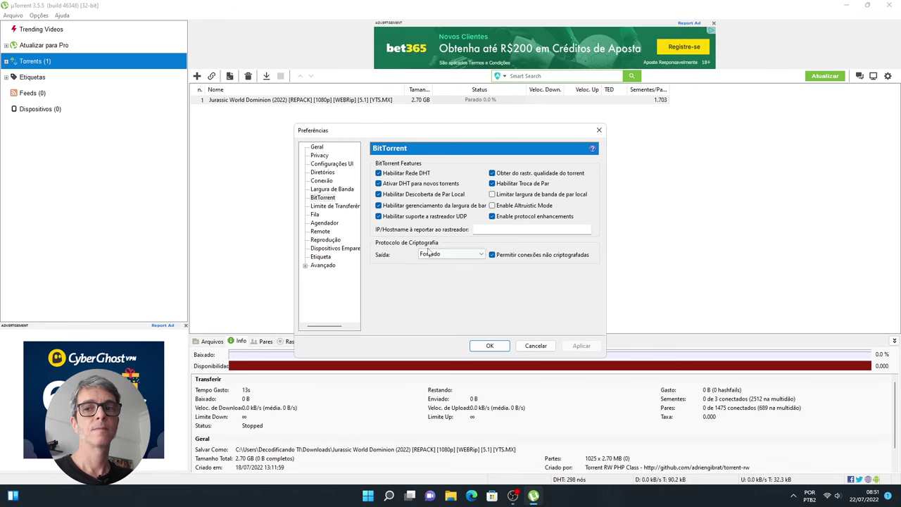
Set the maximum number of active torrents to 8000 in the queue (Fila) preferences and apply the change
click(317, 214)
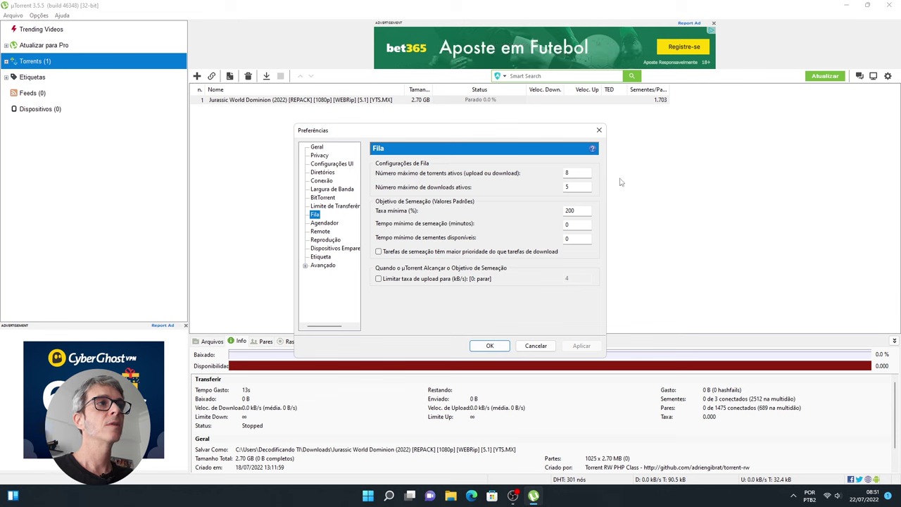
click(582, 173)
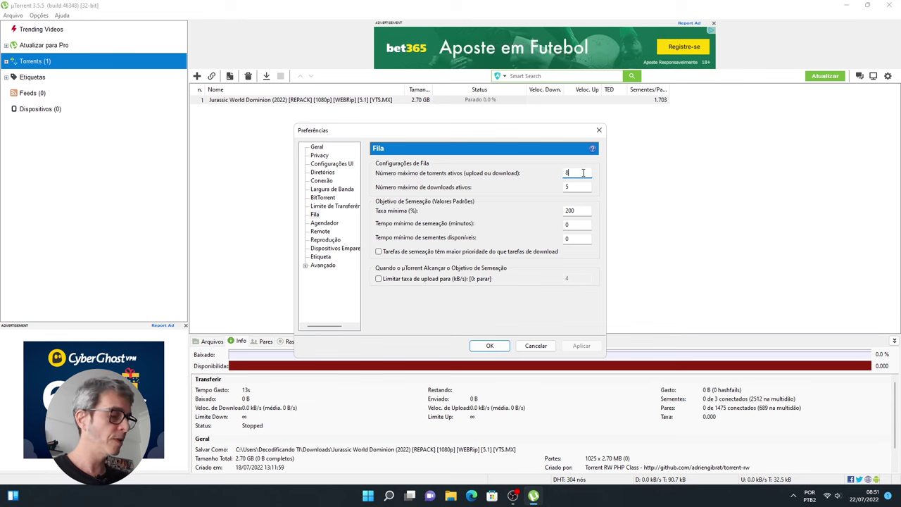
text(000)
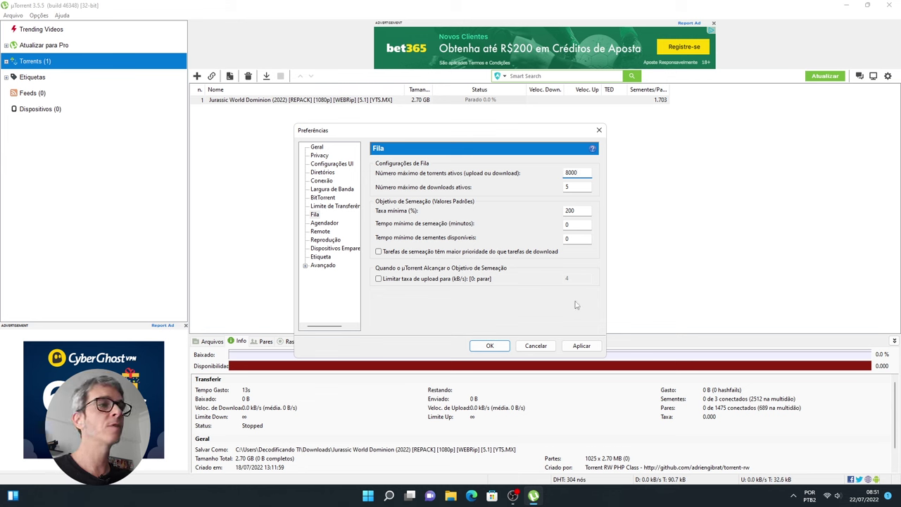
click(582, 346)
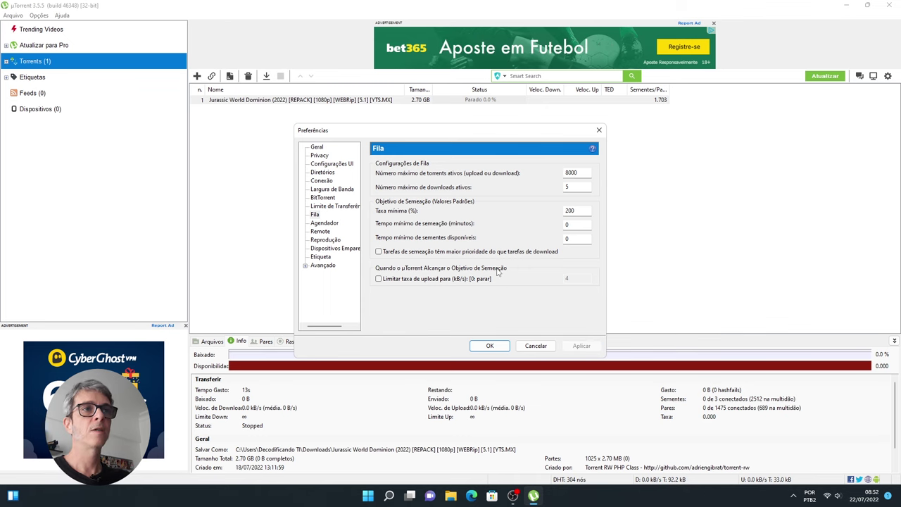
Filter the advanced options (Avançado) by "bt.connect_" and set the value of bt.connect_speed to 80
click(323, 265)
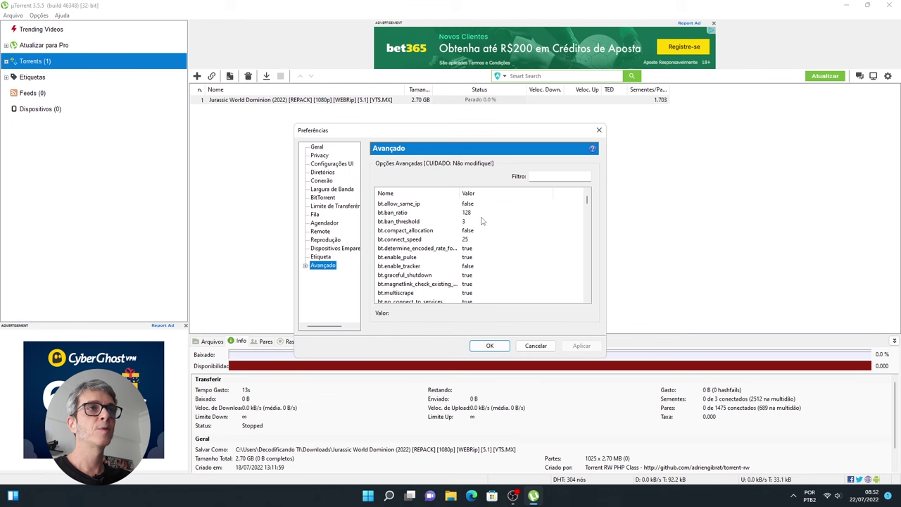
click(547, 176)
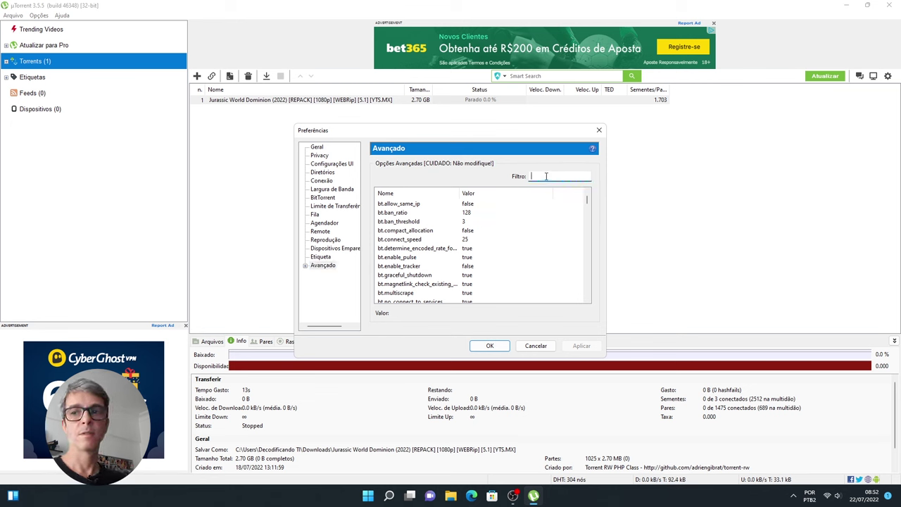
text(b)
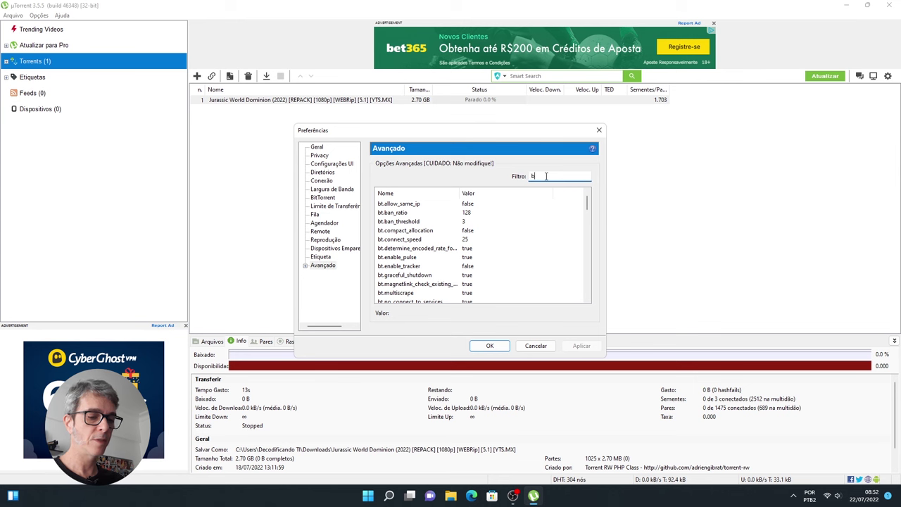
text(t.c)
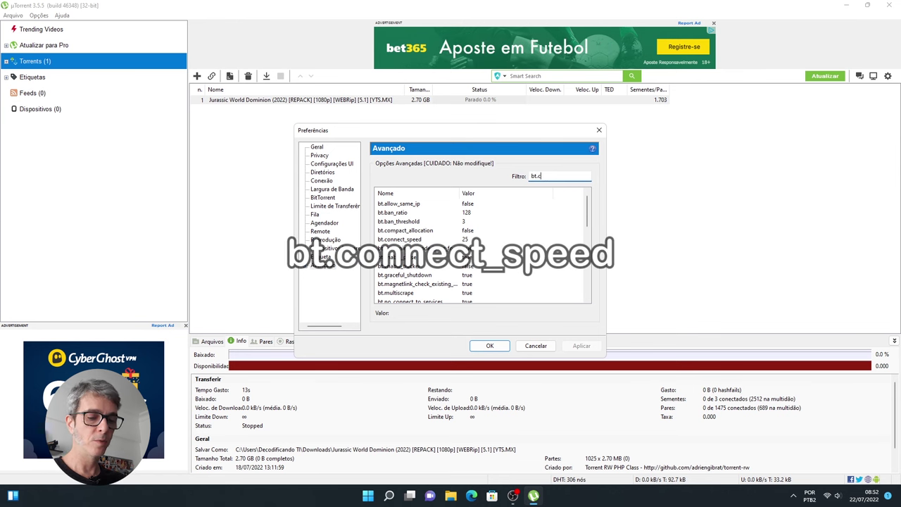
text(onne)
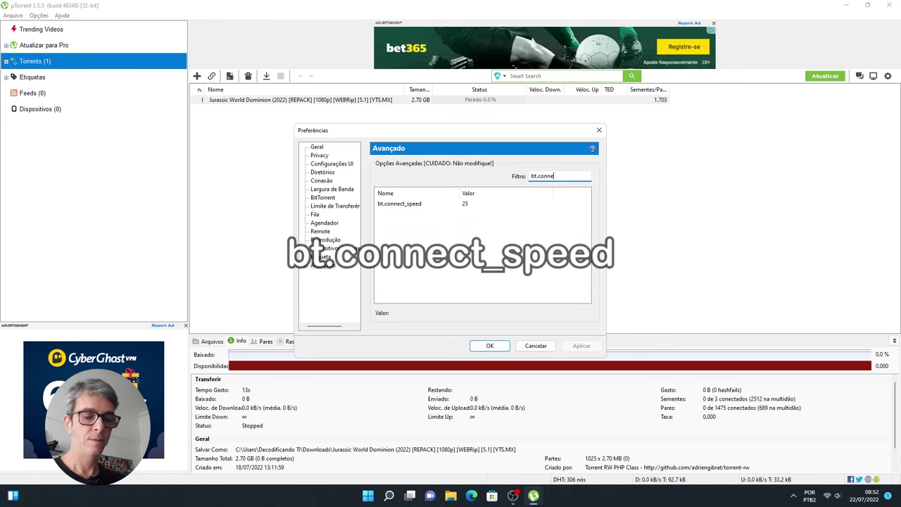
text(ct_)
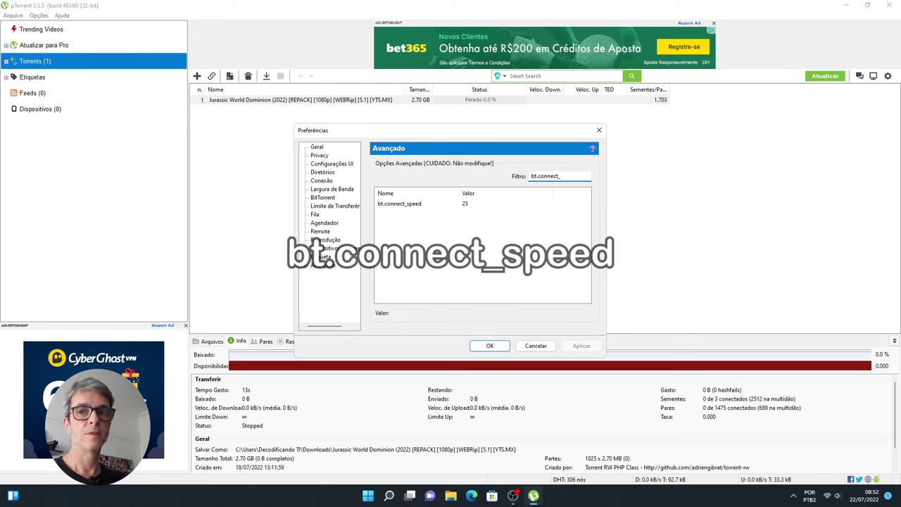
click(410, 206)
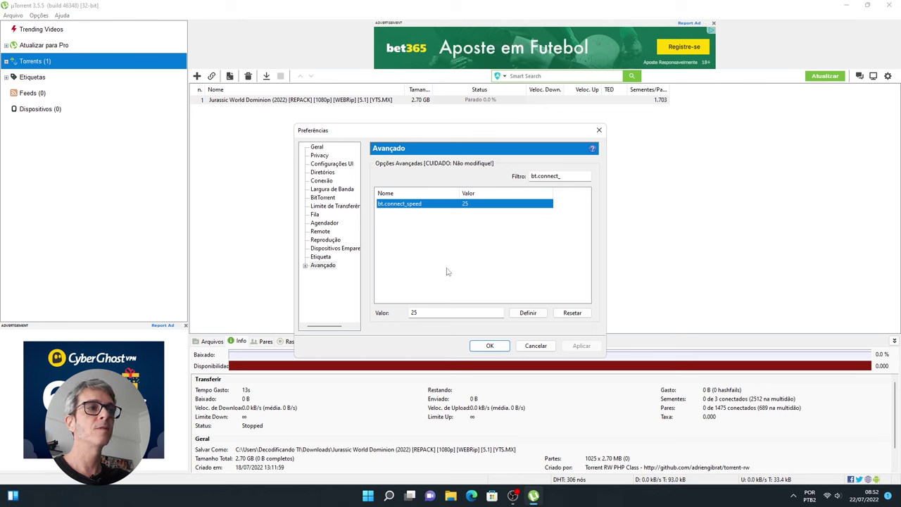
double_click(421, 314)
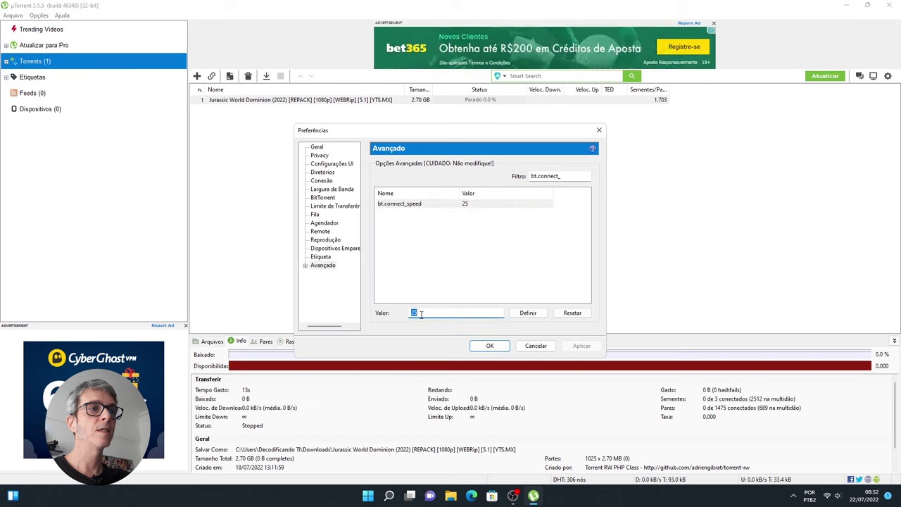
text(80)
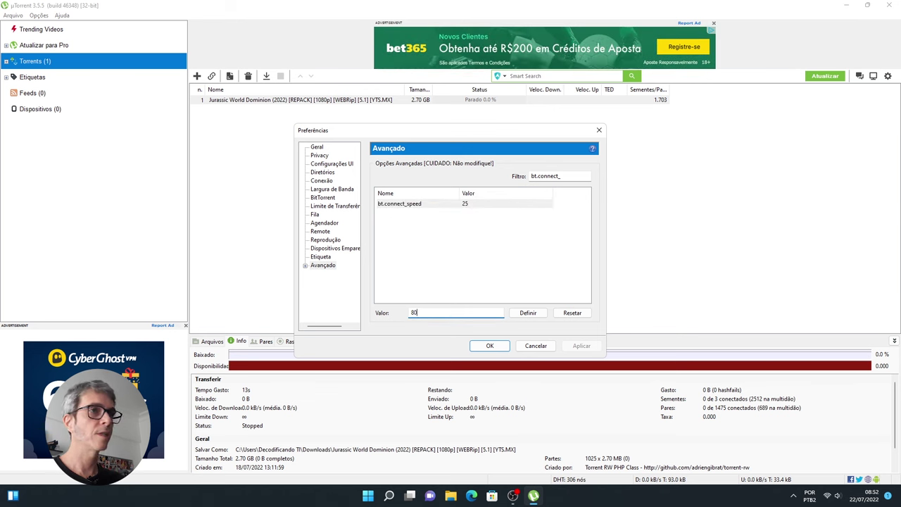
click(515, 316)
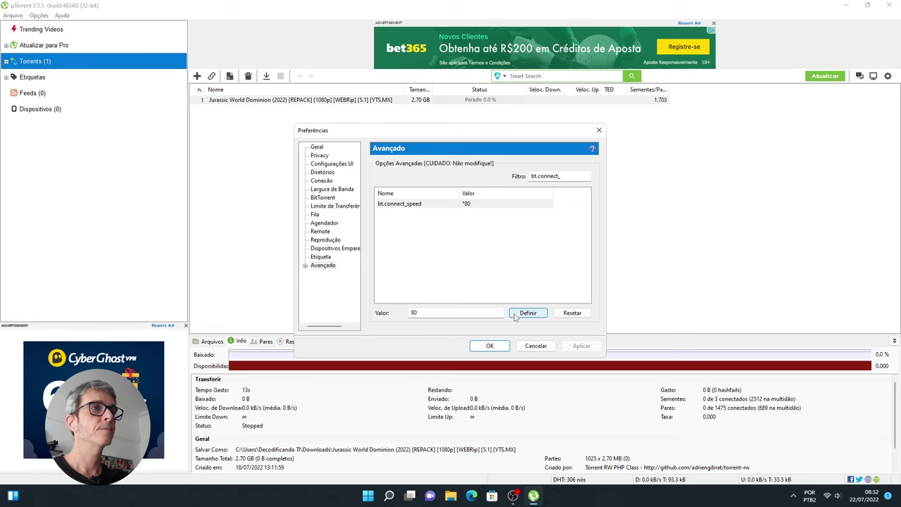
Filter the advanced options by "gui.update_rate" and set the value of gui.update_rate to 2000
drag(564, 176, 526, 176)
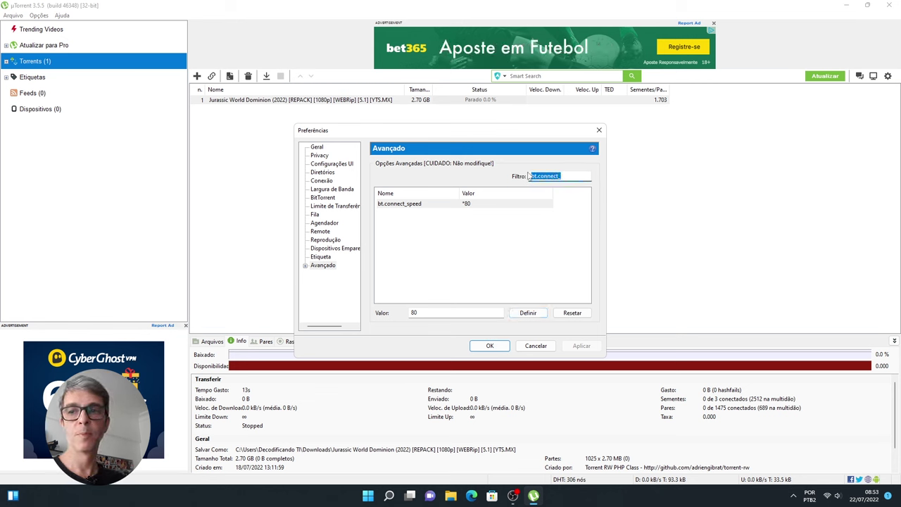
text(gui)
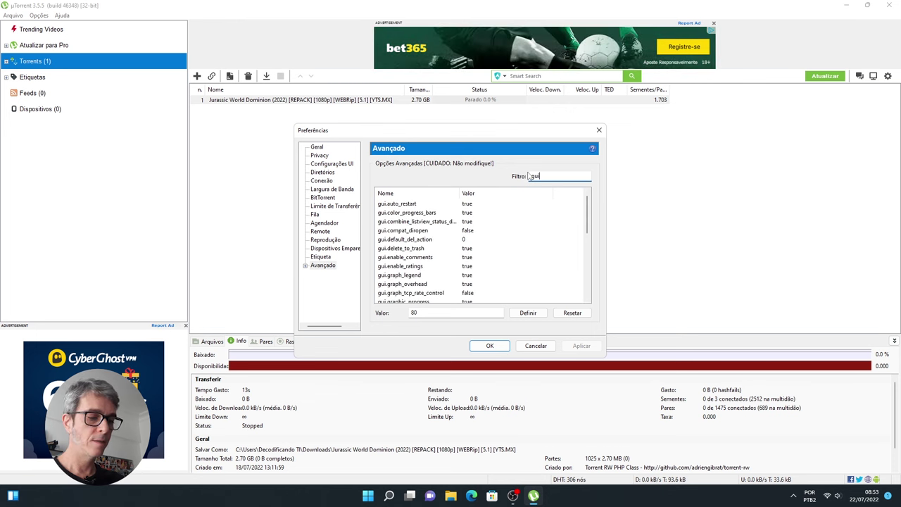
text(.u)
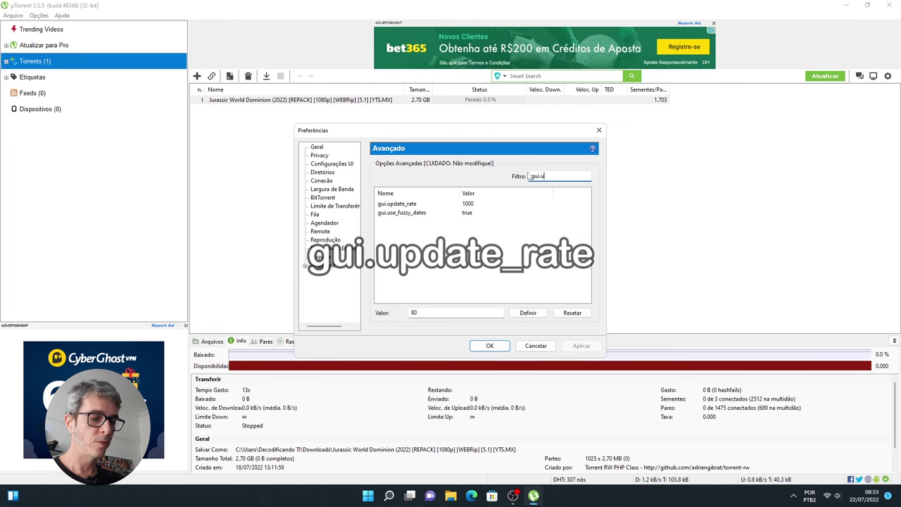
text(pdate_rate)
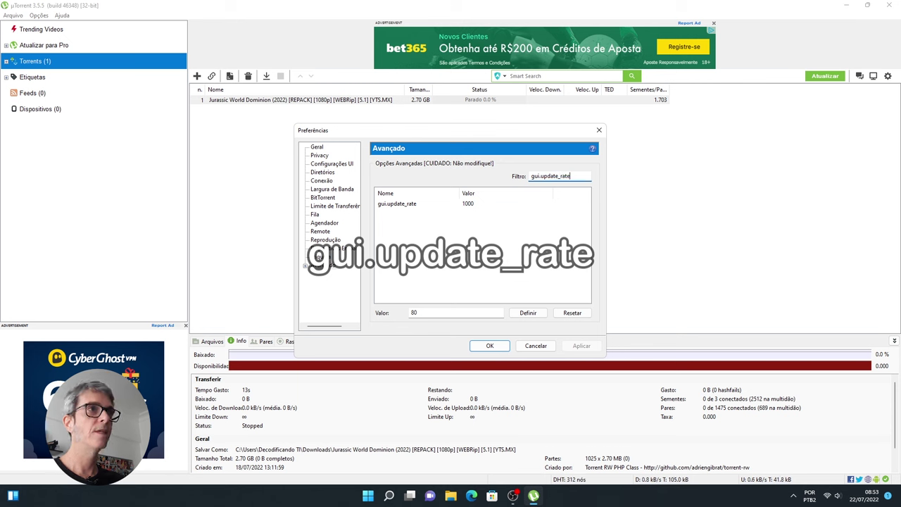
click(399, 204)
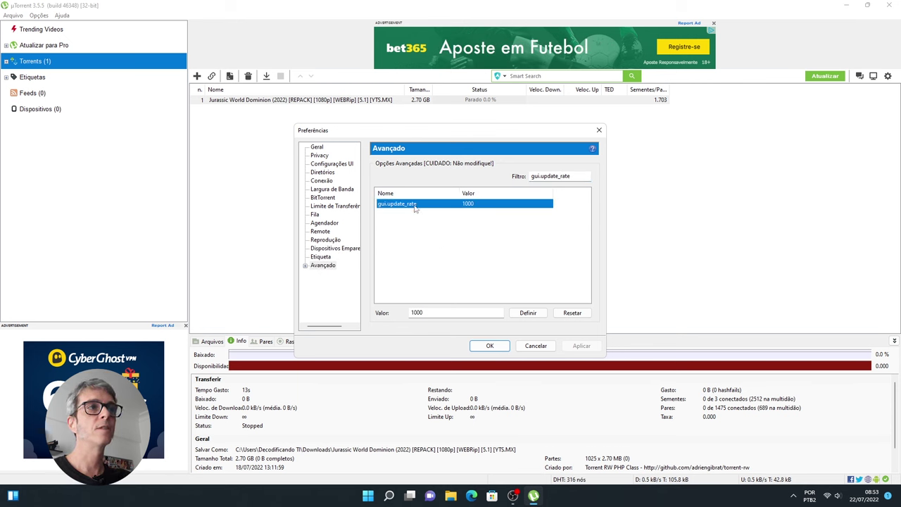
click(493, 312)
double_click(495, 312)
text(2000)
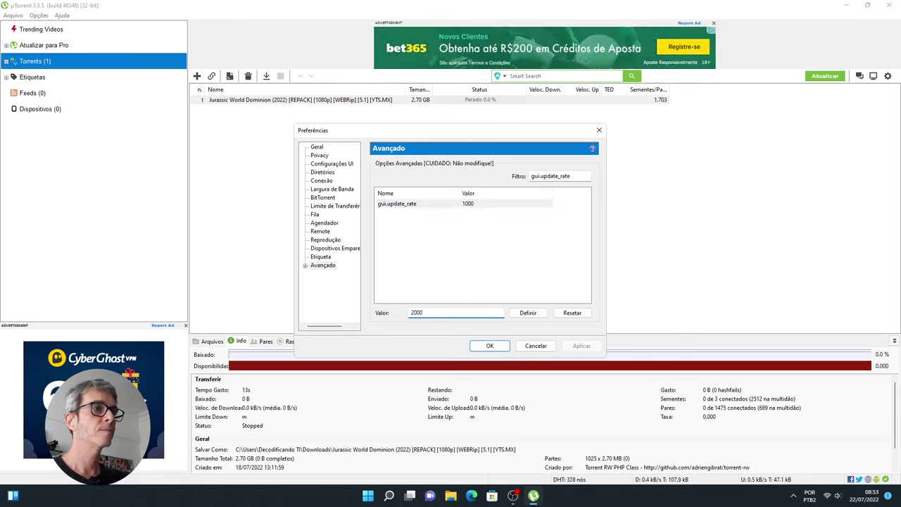
click(527, 313)
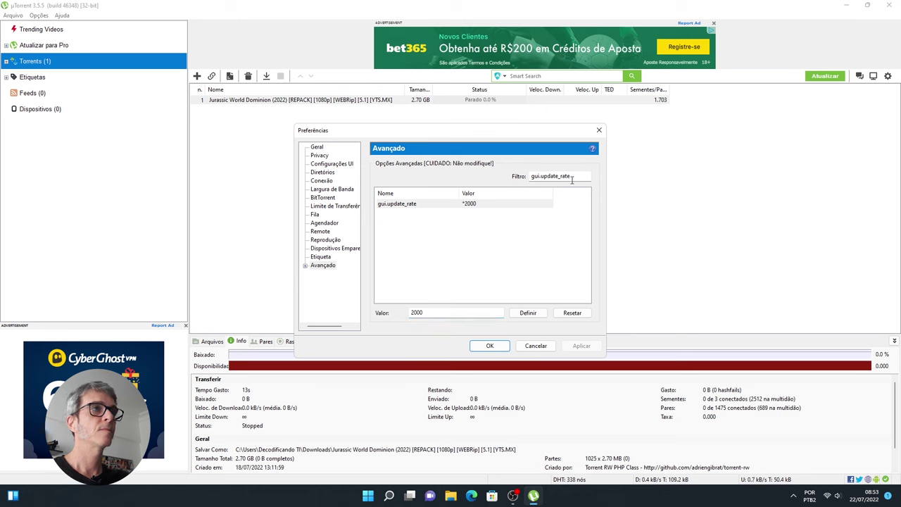
Filter the advanced options by "peer.disconnect" and widen the Nome column to fit the full option names
drag(573, 176, 531, 176)
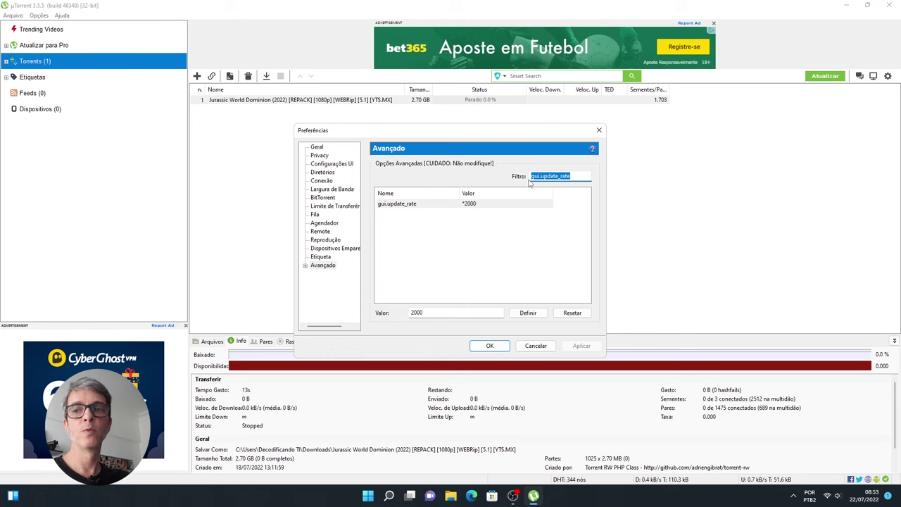
text(peer)
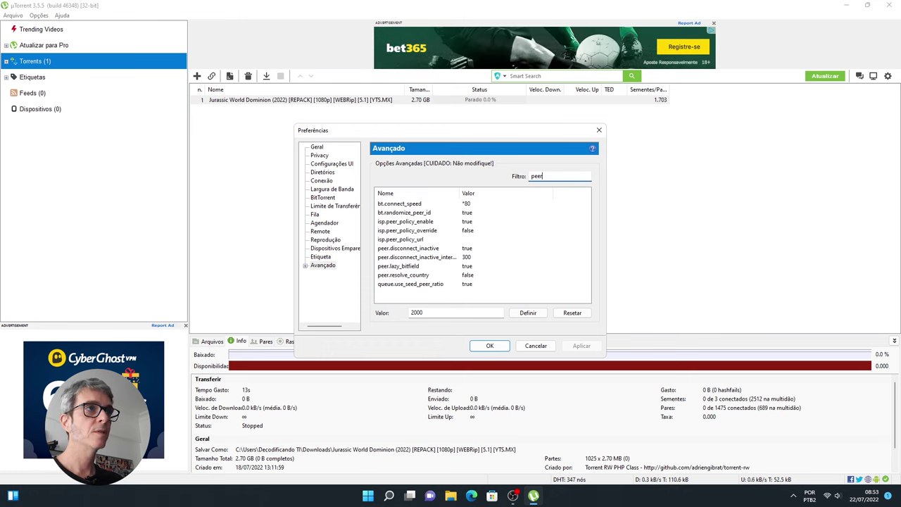
text(.dis)
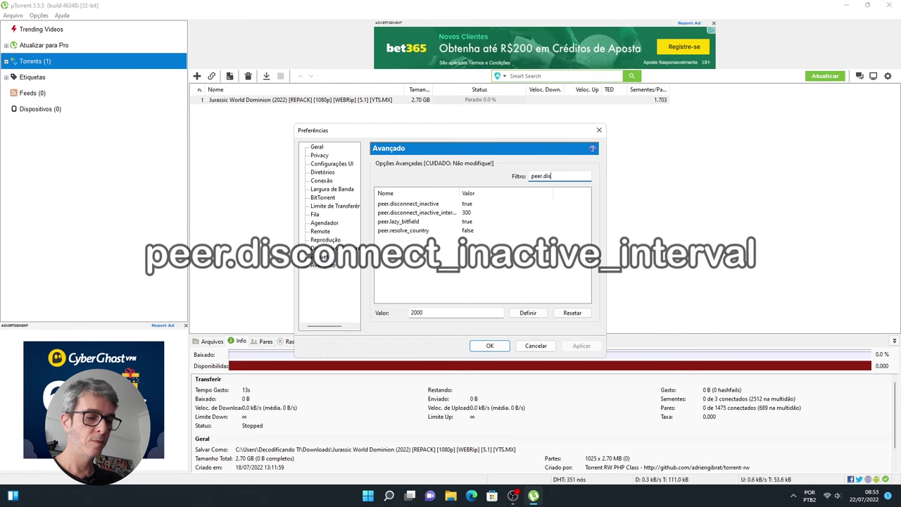
text(connect)
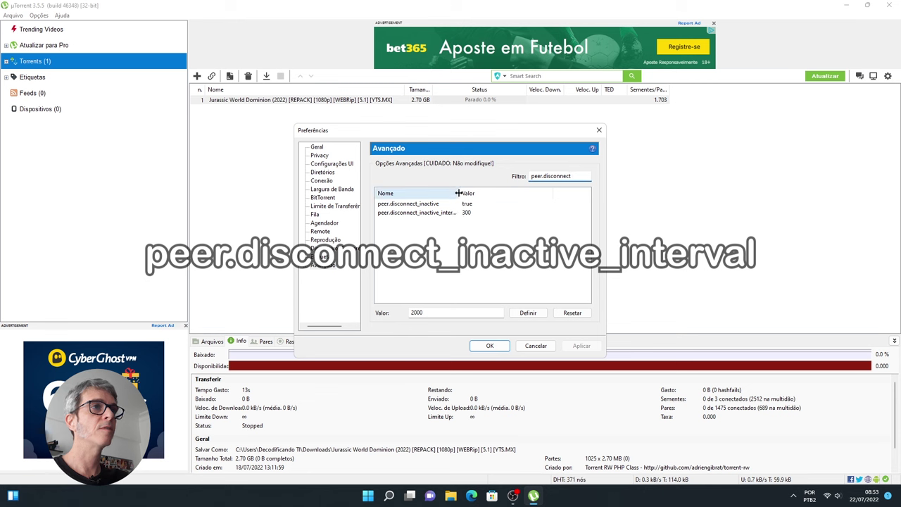
drag(460, 192, 483, 192)
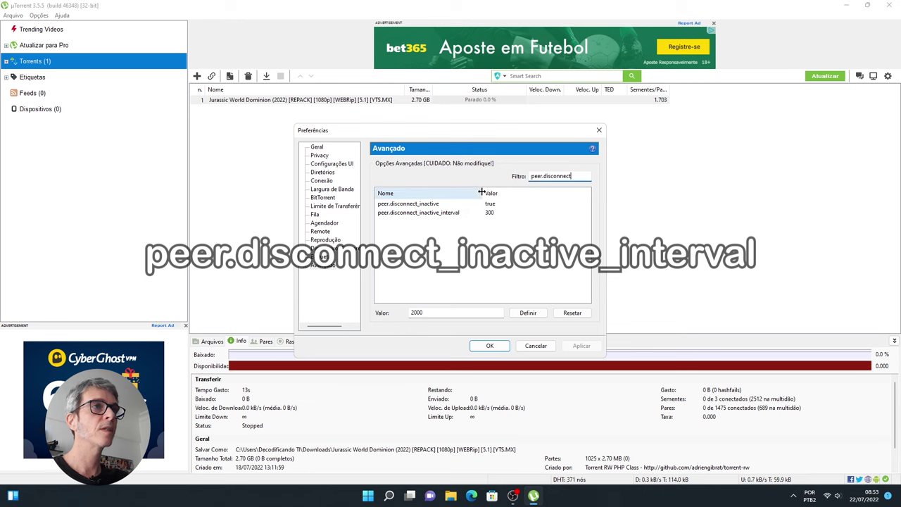
Set the value of peer.disconnect_inactive_interval to 120 and save the preferences with OK
click(442, 215)
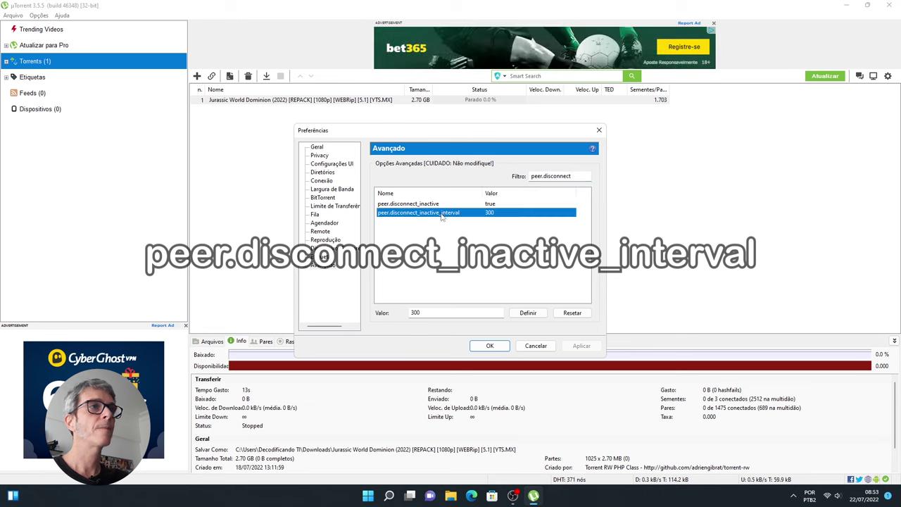
double_click(462, 313)
text(120)
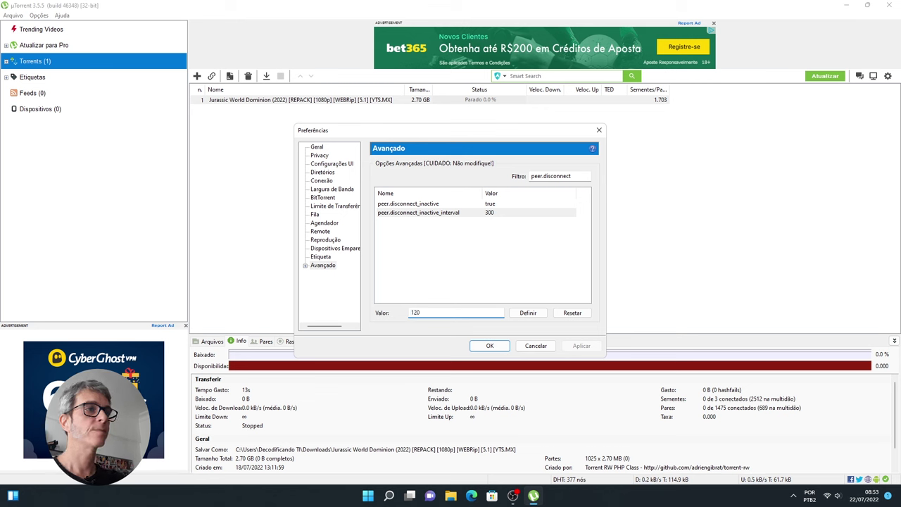
click(528, 314)
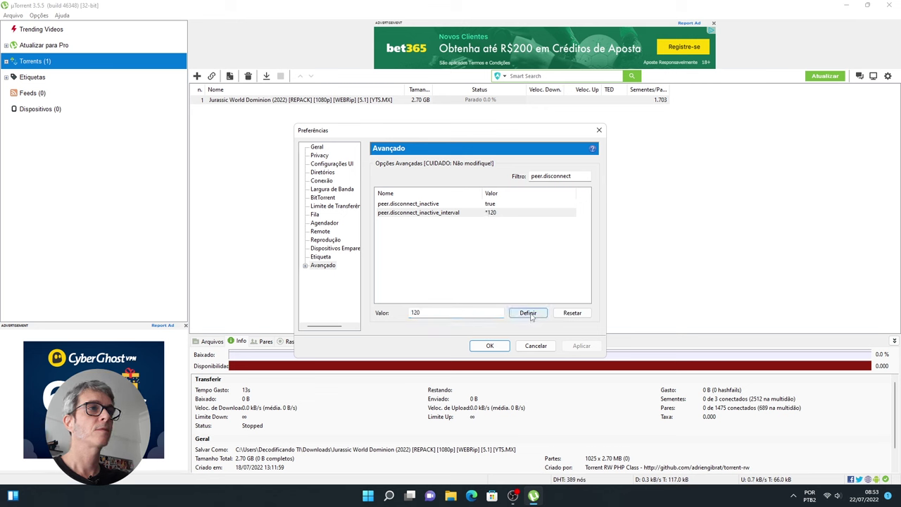
click(490, 346)
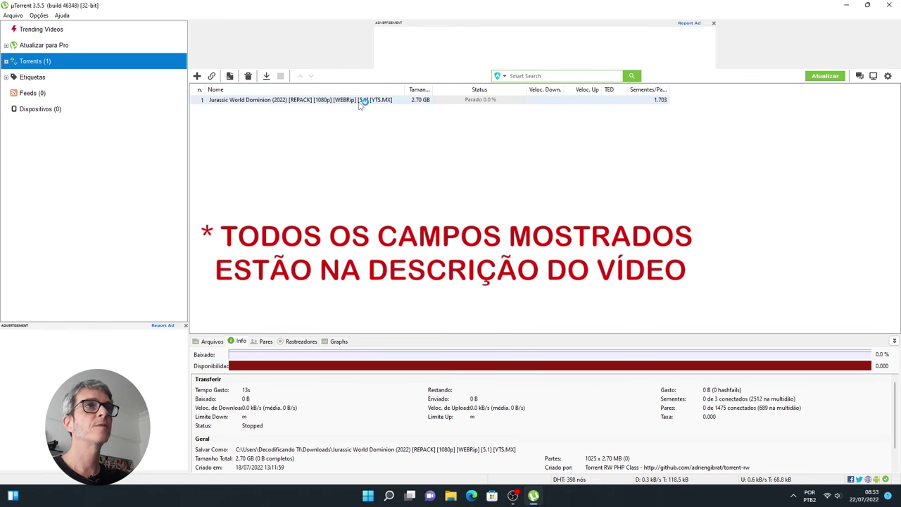
Start downloading the stopped Jurassic World Dominion torrent and force its start with Forçar Início
click(266, 77)
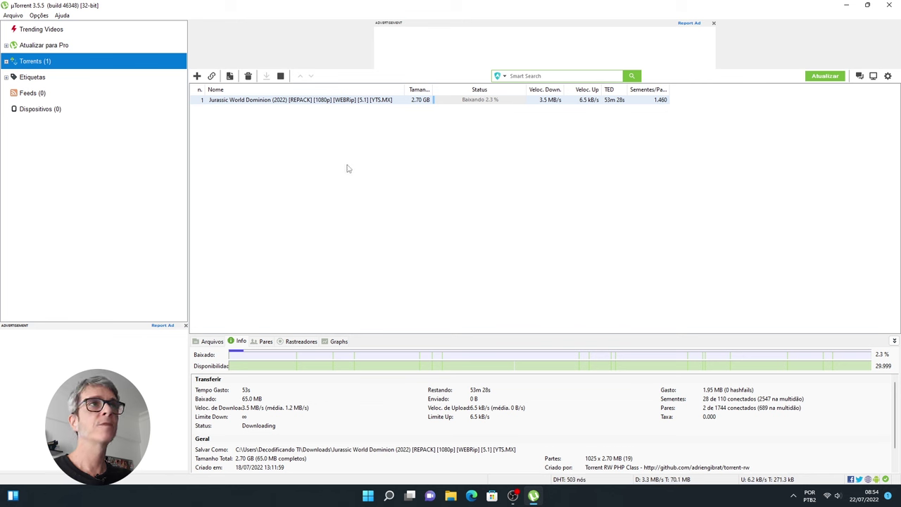
right_click(339, 104)
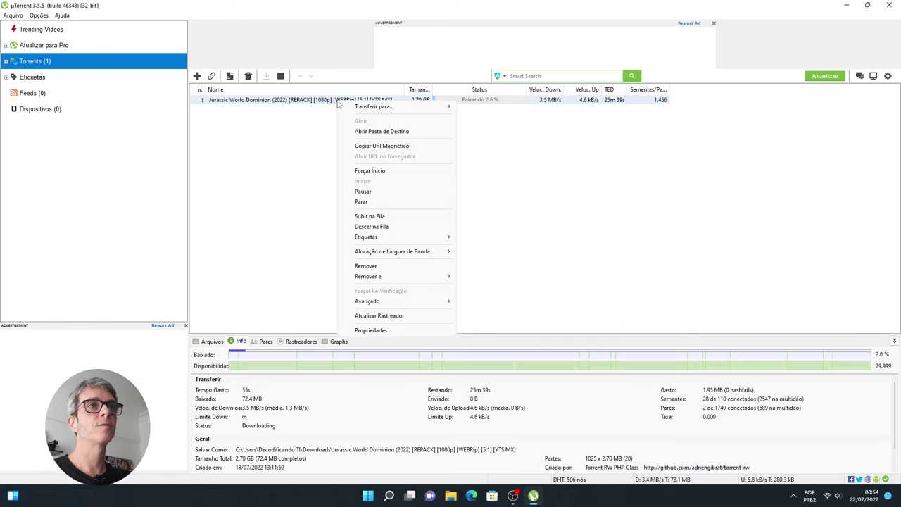
click(362, 170)
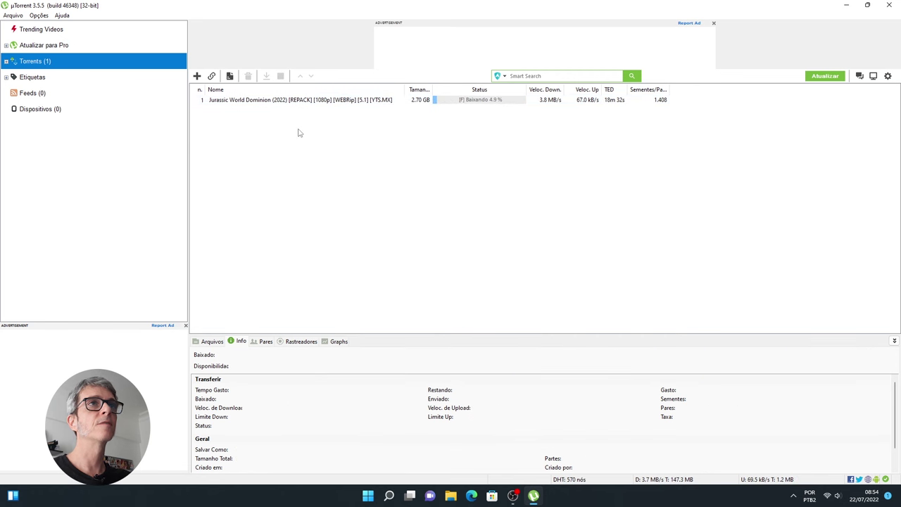
Set the bandwidth allocation (Alocação de Largura de Banda) of the Jurassic World Dominion torrent to Alta
right_click(300, 101)
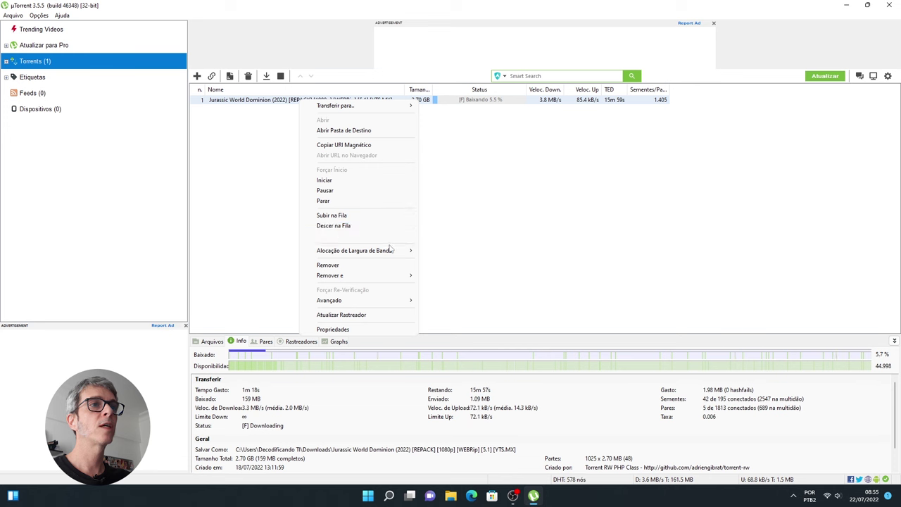
mouse_move(393, 252)
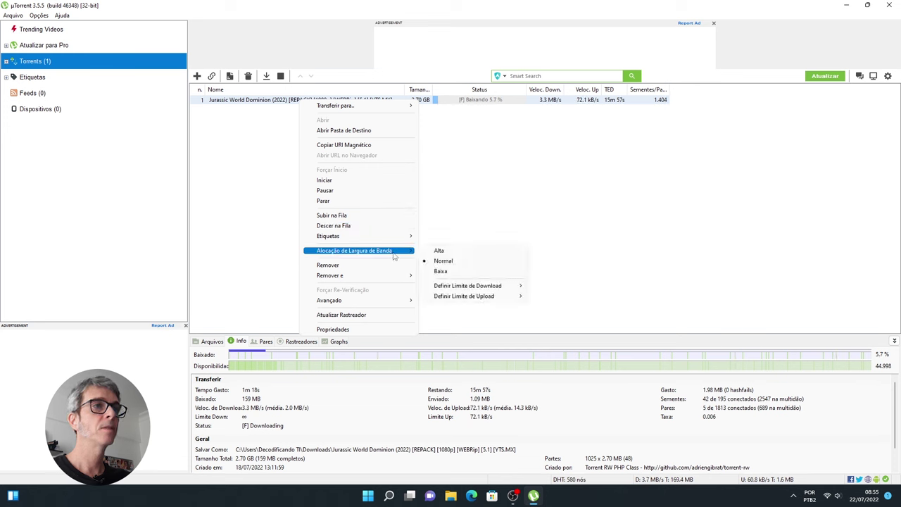
click(435, 253)
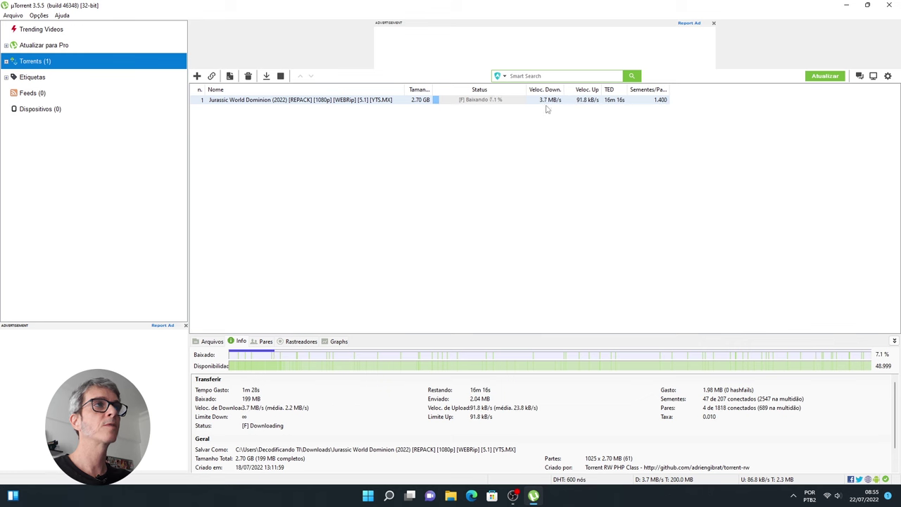